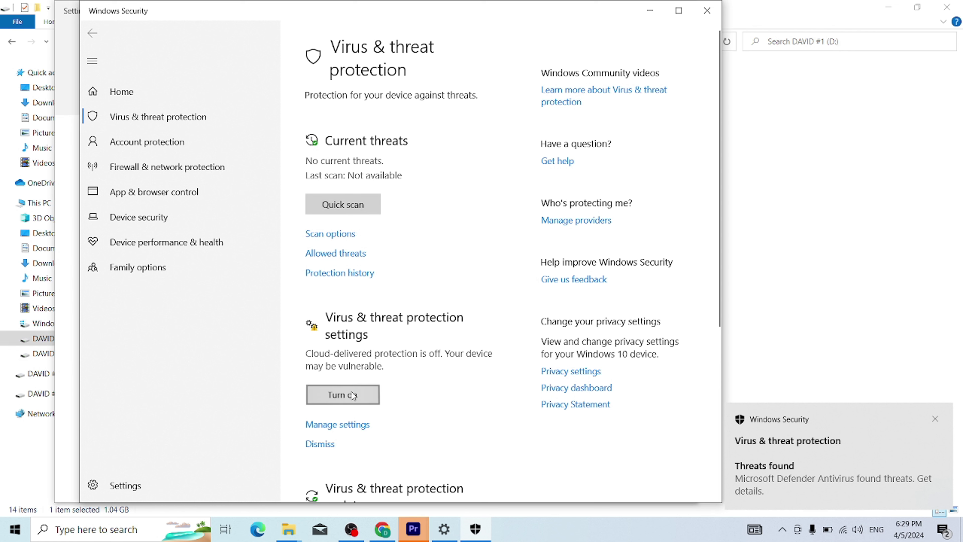
- Open the management settings for Virus & threat protection and turn off Real-time protection
{"action": "left_click", "coordinate": [353, 395]}
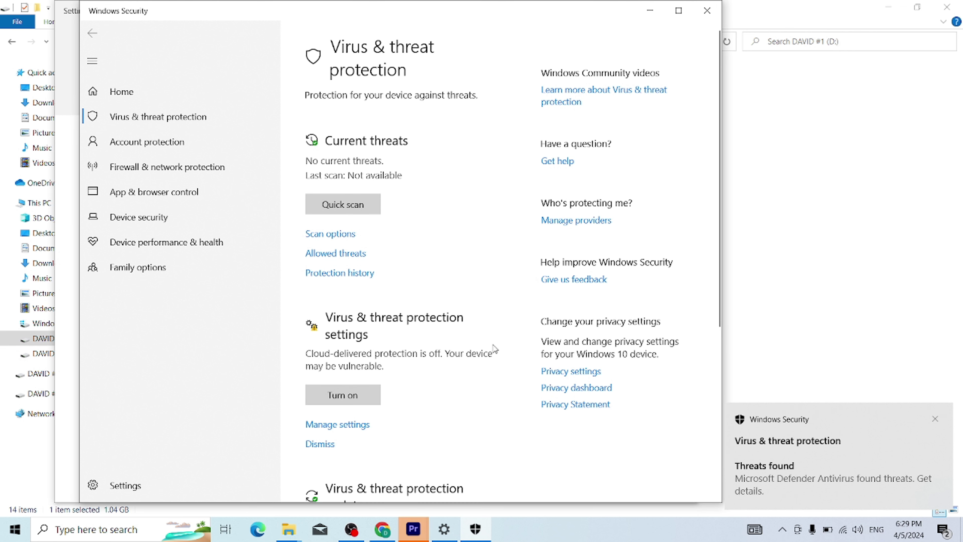
{"action": "scroll", "coordinate": [432, 370], "scroll_direction": "down", "scroll_amount": 3}
{"action": "left_click", "coordinate": [347, 320]}
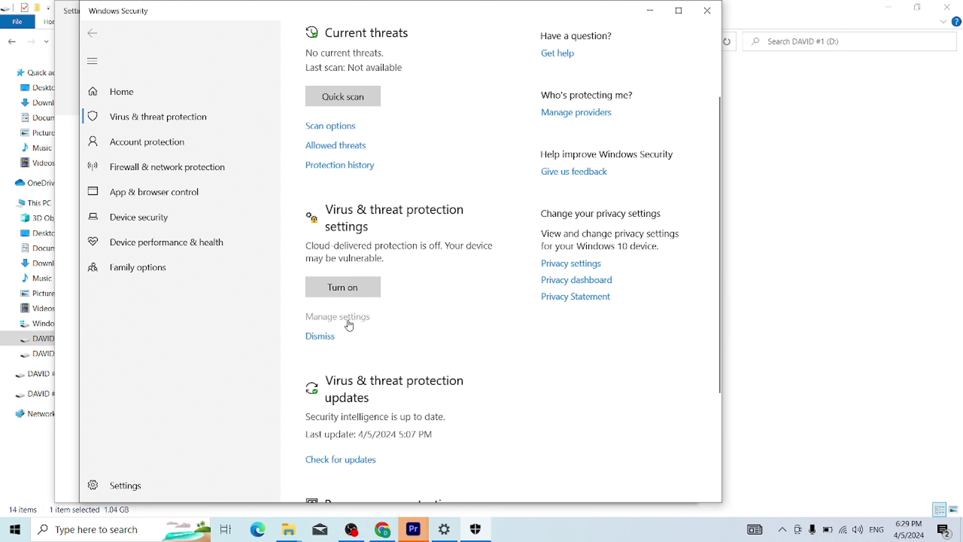
{"action": "left_click", "coordinate": [323, 228]}
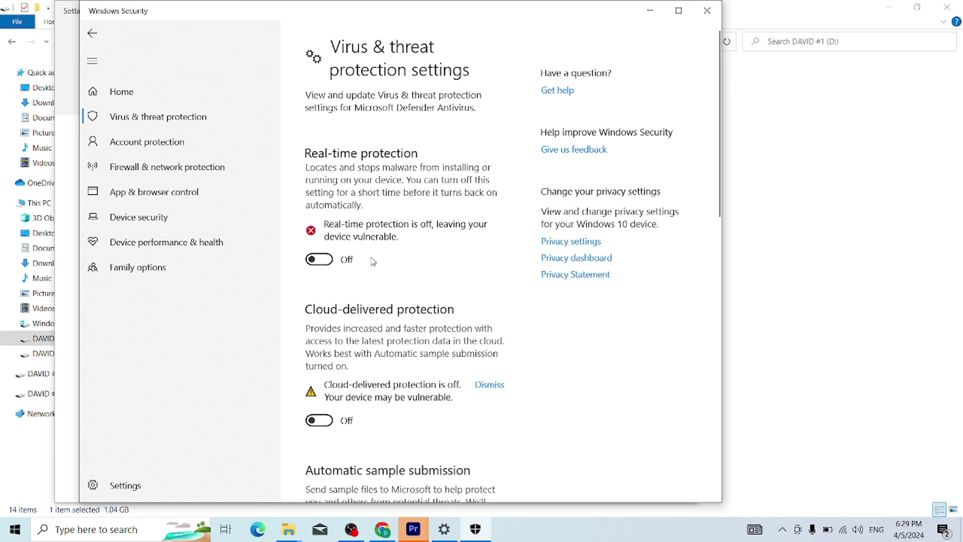
{"action": "scroll", "coordinate": [373, 261], "scroll_direction": "down", "scroll_amount": 15}
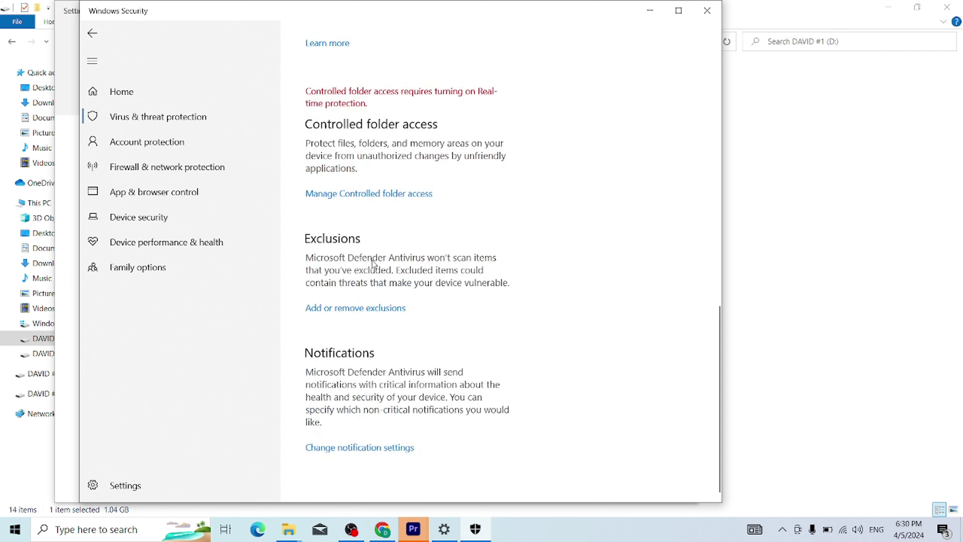
{"action": "scroll", "coordinate": [428, 196], "scroll_direction": "up", "scroll_amount": 15}
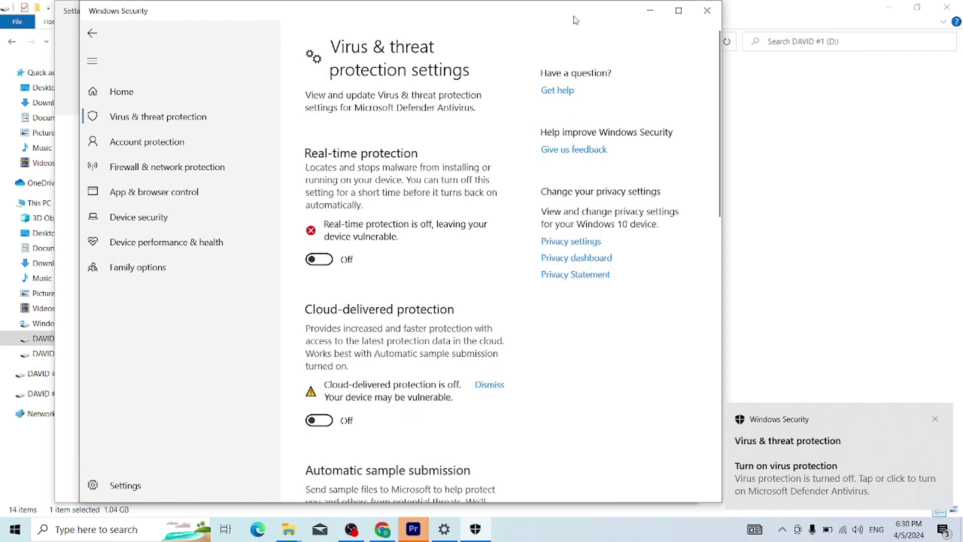
- Search Settings for "virus", reopen Virus & threat protection in a maximized window, and review its protection switches
{"action": "left_click_drag", "start_coordinate": [573, 8], "coordinate": [701, 260]}
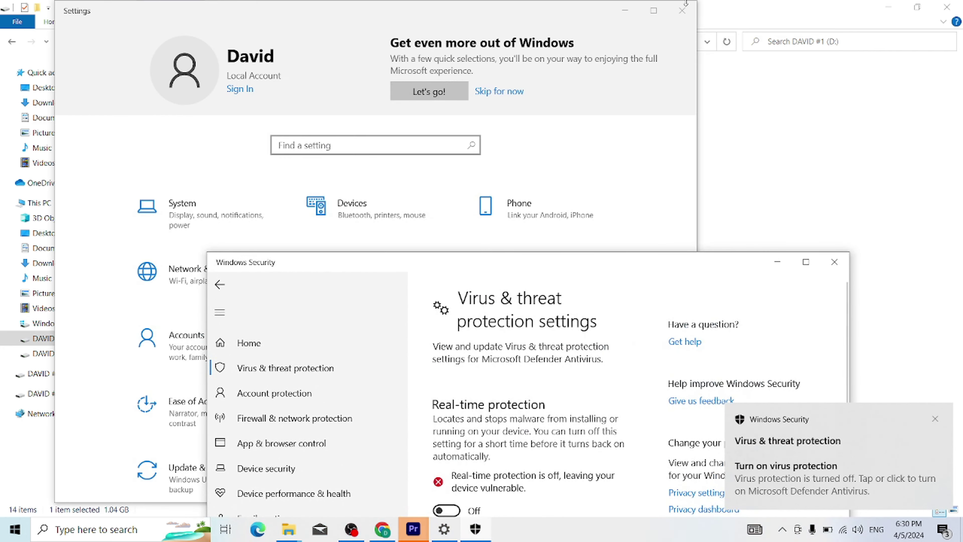
{"action": "left_click", "coordinate": [349, 147]}
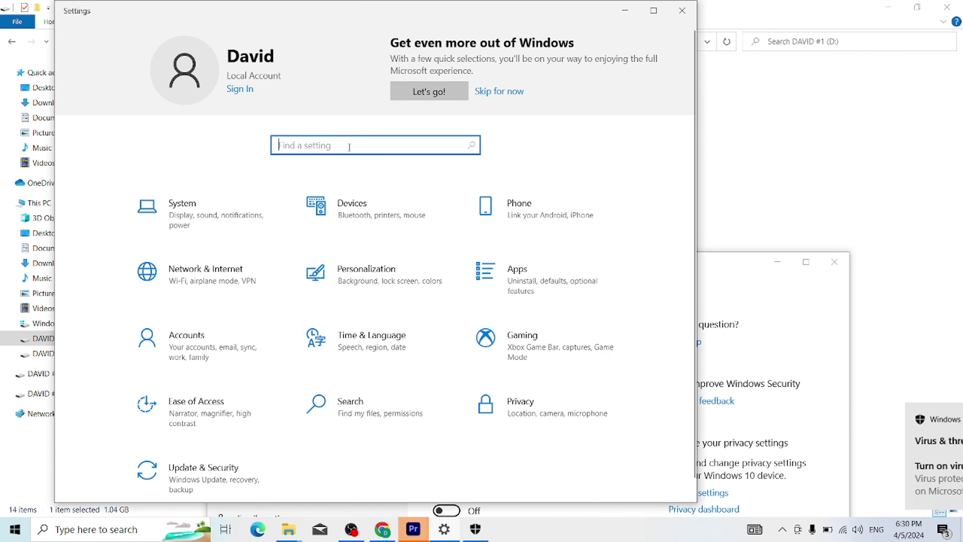
{"action": "type", "text": "vi"}
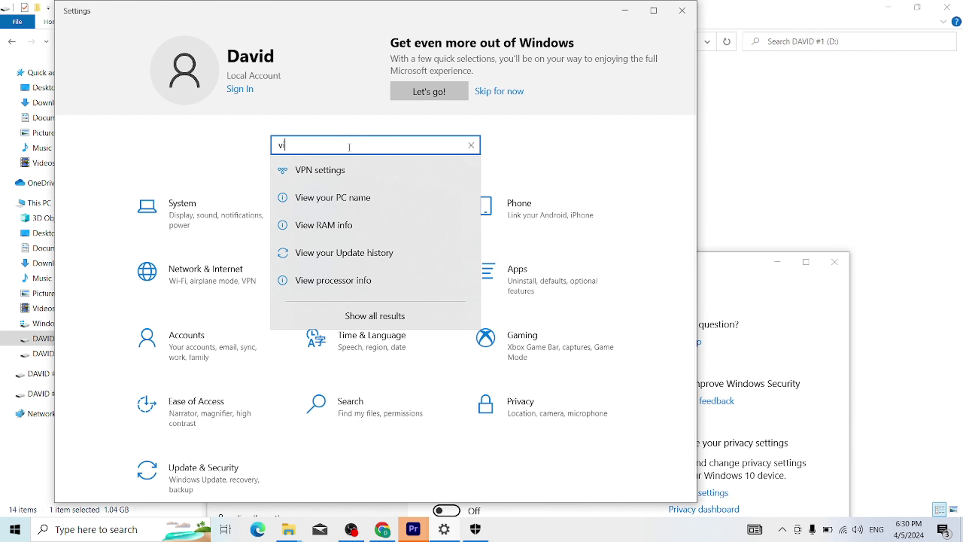
{"action": "type", "text": "rus"}
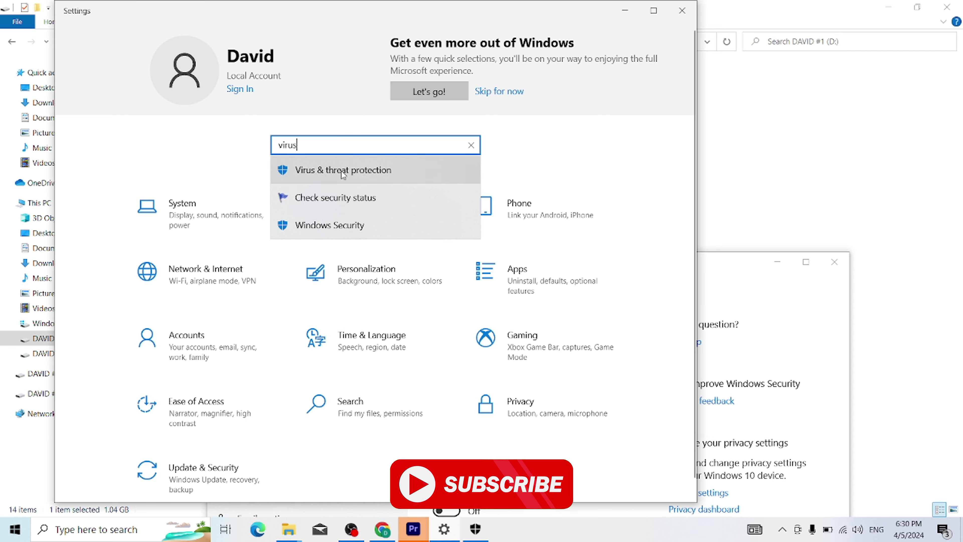
{"action": "left_click", "coordinate": [343, 170]}
{"action": "left_click_drag", "start_coordinate": [530, 264], "coordinate": [396, 1]}
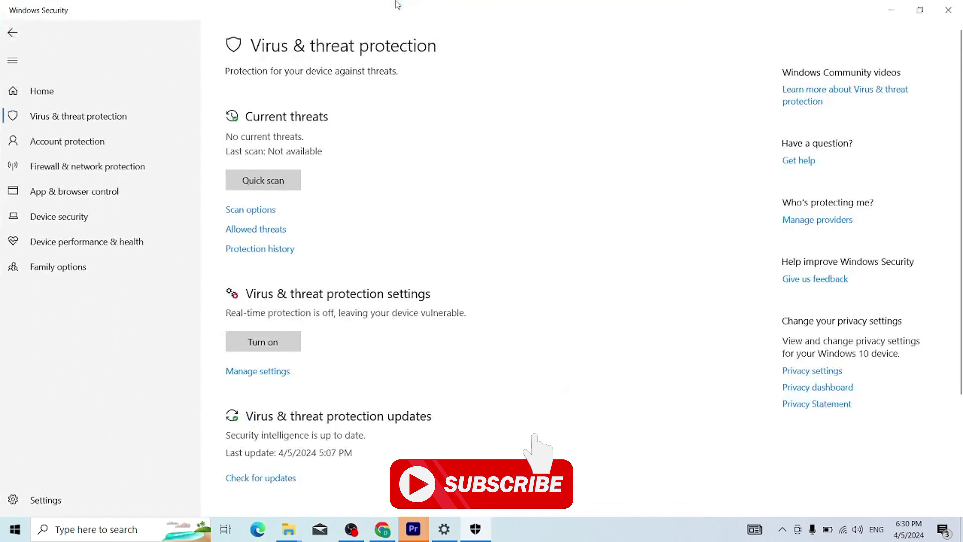
{"action": "left_click", "coordinate": [278, 371]}
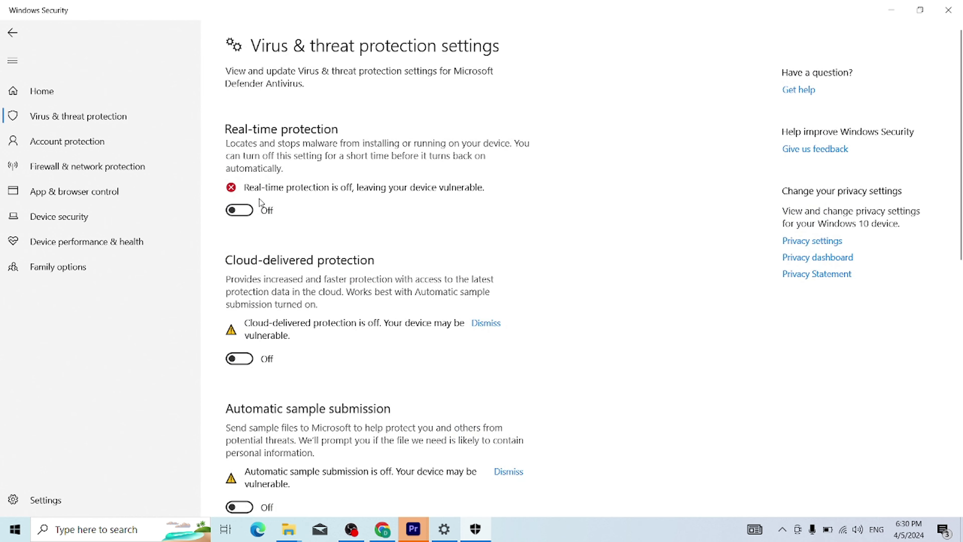
{"action": "scroll", "coordinate": [417, 308], "scroll_direction": "down", "scroll_amount": 10}
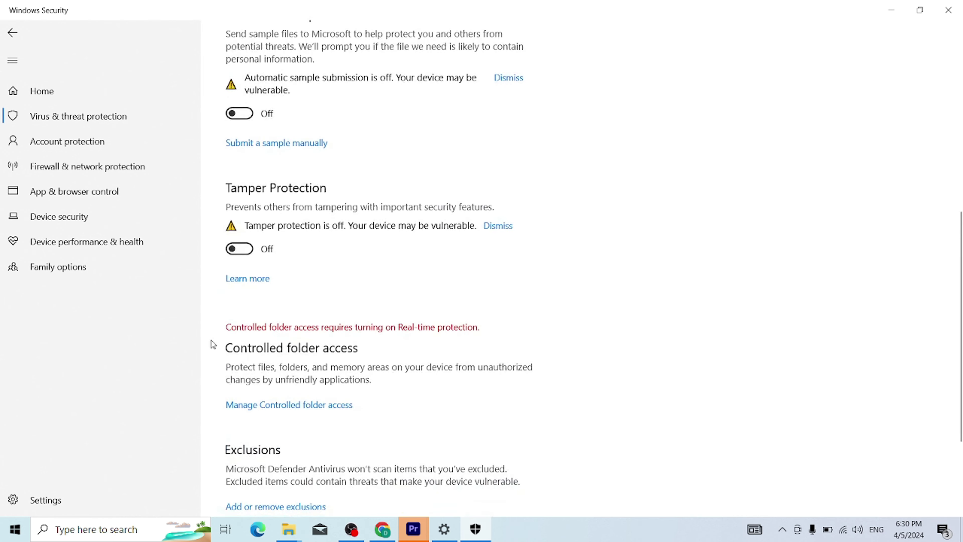
{"action": "scroll", "coordinate": [282, 322], "scroll_direction": "up", "scroll_amount": 10}
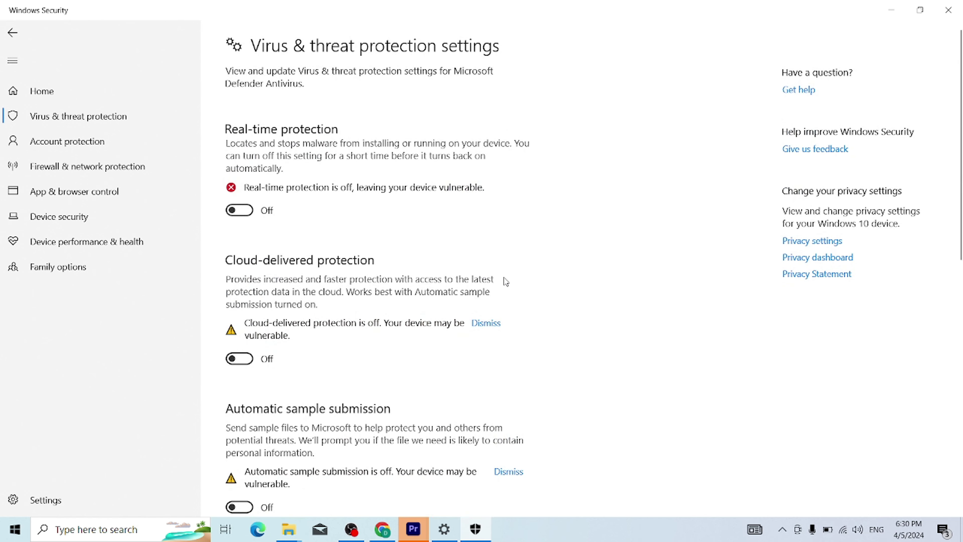
- Close Windows Security and Settings, and dismiss the helper.exe error dialog
{"action": "left_click", "coordinate": [949, 10]}
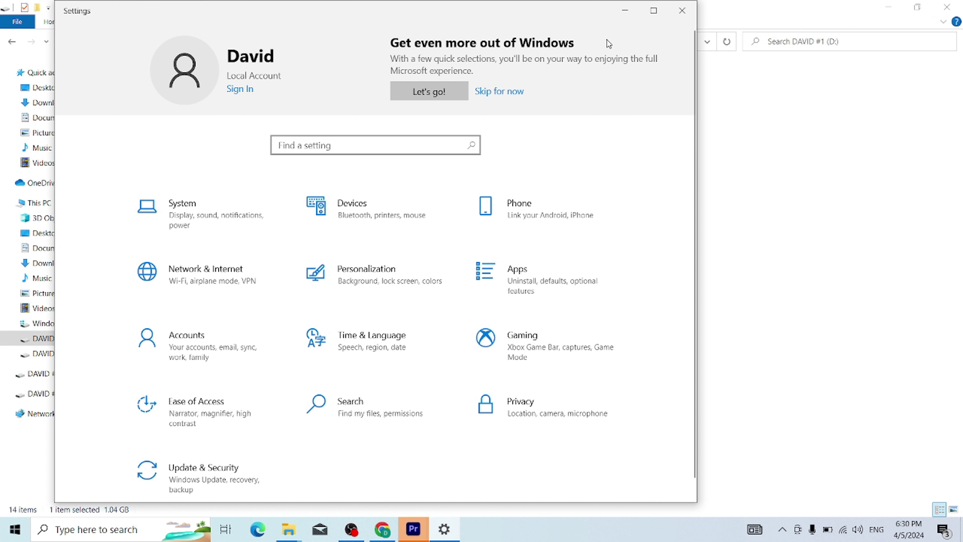
{"action": "left_click", "coordinate": [675, 13]}
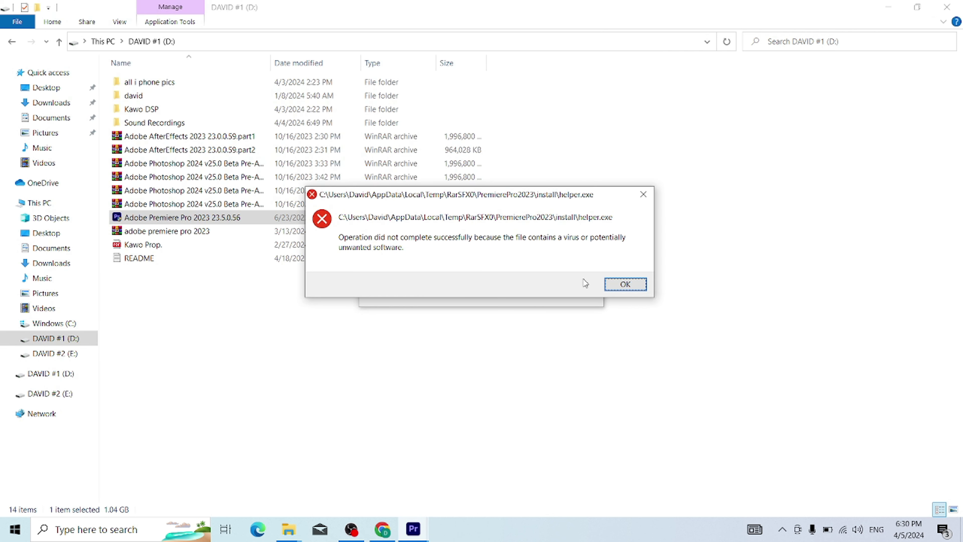
{"action": "left_click", "coordinate": [636, 288]}
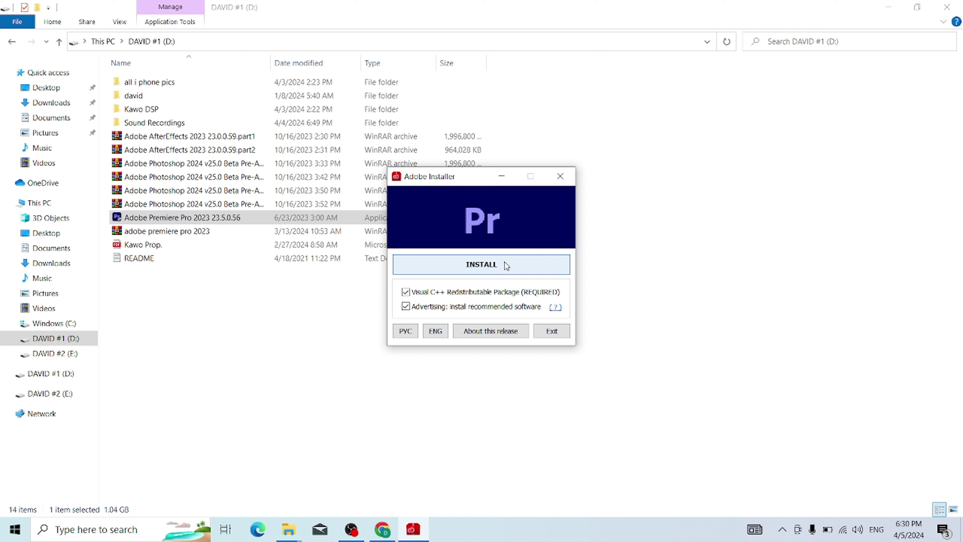
- Start the Premiere Pro installation with both checked options kept, and place the Visual C++ progress window directly below the installer's progress window
{"action": "left_click", "coordinate": [507, 265]}
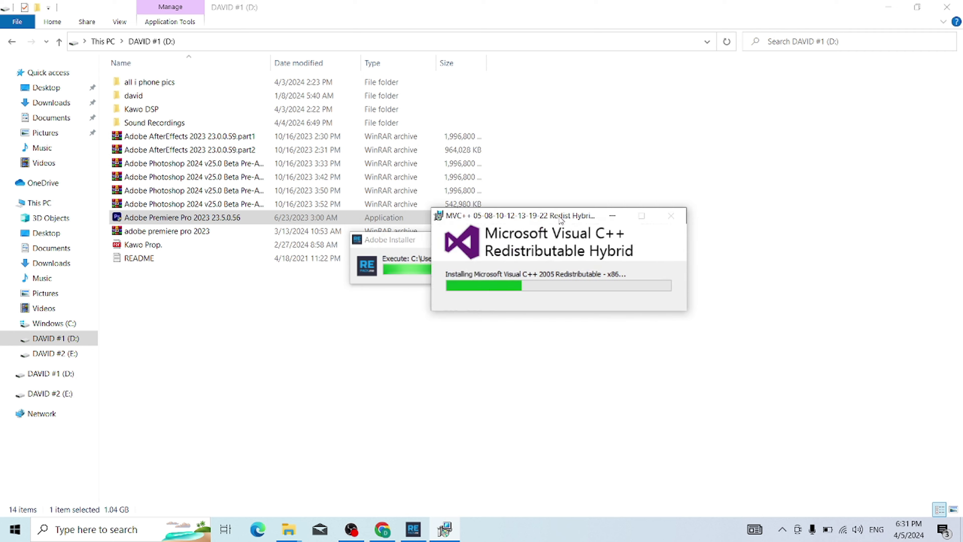
{"action": "left_click_drag", "start_coordinate": [511, 310], "coordinate": [480, 300]}
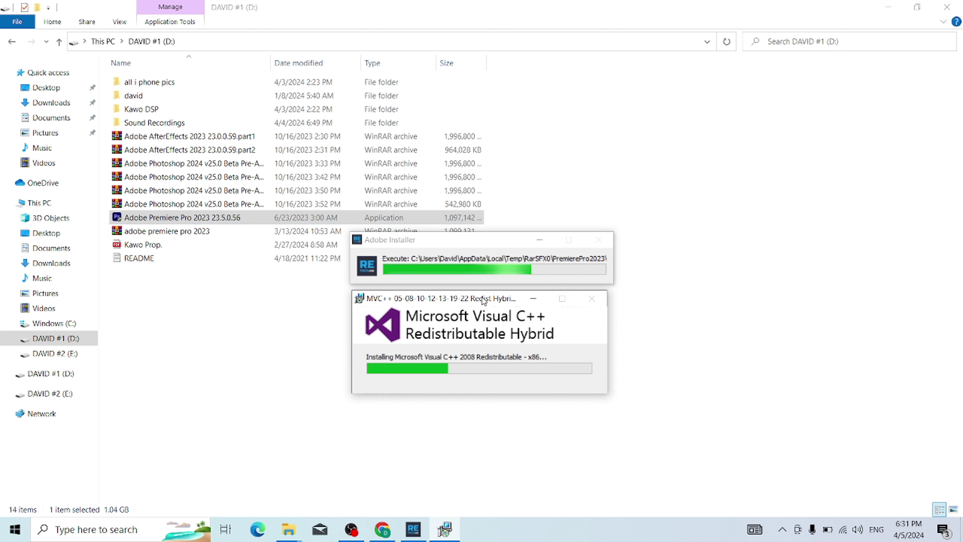
{"action": "left_click_drag", "start_coordinate": [484, 300], "coordinate": [484, 293]}
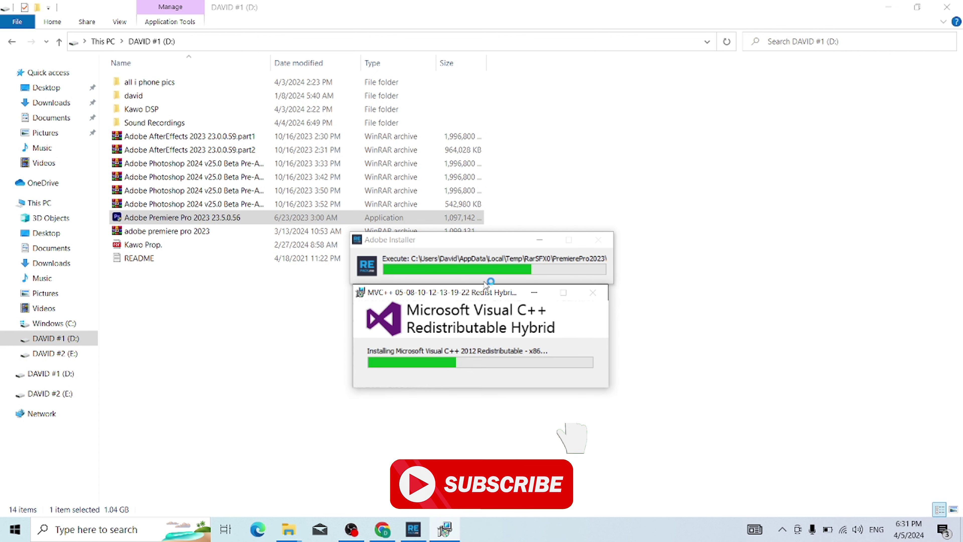
{"action": "left_click_drag", "start_coordinate": [485, 281], "coordinate": [506, 285]}
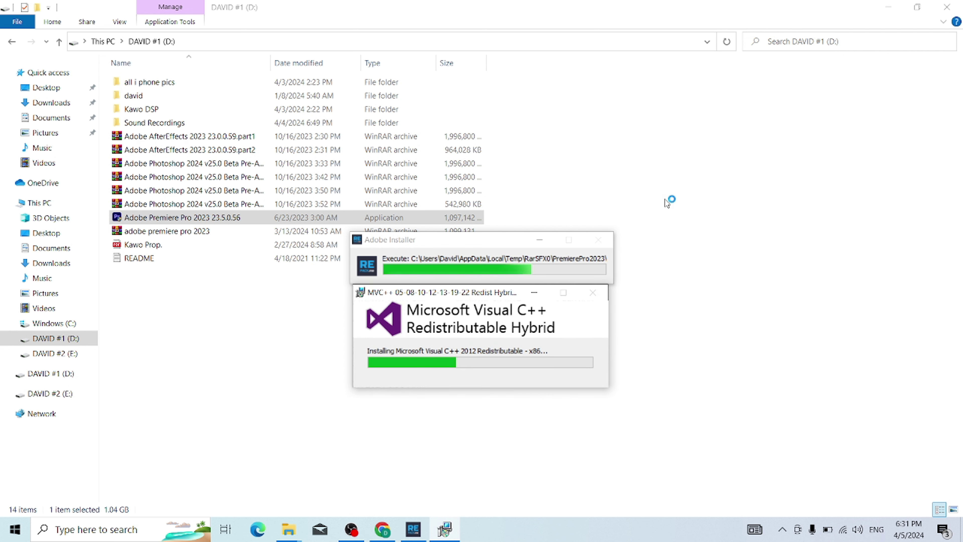
{"action": "mouse_move", "coordinate": [458, 293]}
{"action": "left_mouse_down"}
{"action": "mouse_move", "coordinate": [492, 294]}
{"action": "mouse_move", "coordinate": [601, 247]}
{"action": "mouse_move", "coordinate": [449, 253]}
{"action": "mouse_move", "coordinate": [458, 291]}
{"action": "left_mouse_up"}
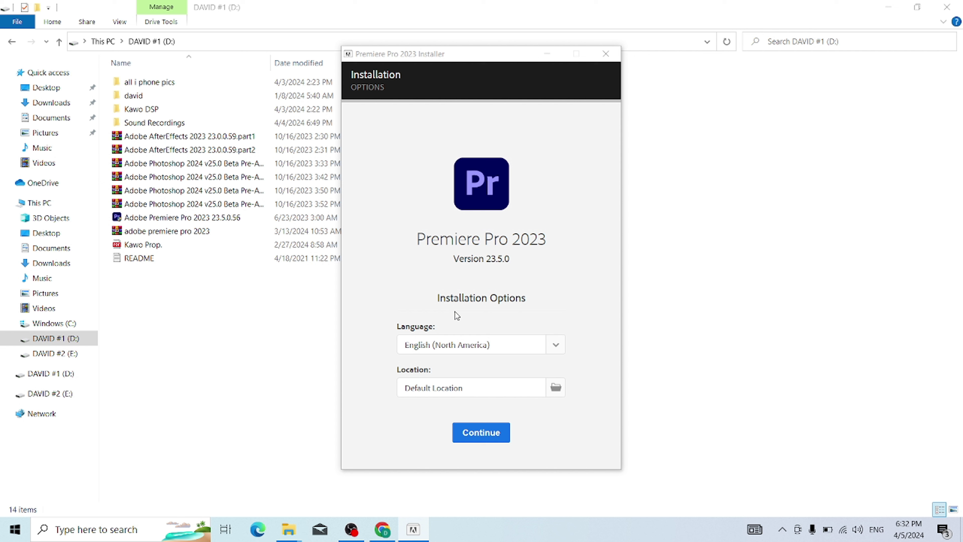
- Install Premiere Pro 2023 in English (North America) to the default location and dismiss the closing installer dialog
{"action": "left_click", "coordinate": [492, 437]}
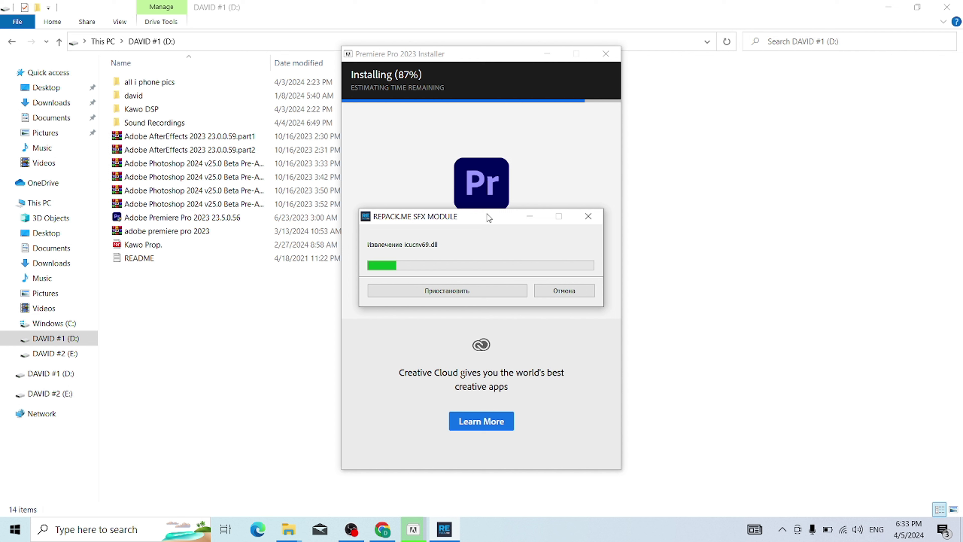
{"action": "mouse_move", "coordinate": [490, 217]}
{"action": "left_mouse_down"}
{"action": "mouse_move", "coordinate": [501, 228]}
{"action": "mouse_move", "coordinate": [490, 221]}
{"action": "left_mouse_up"}
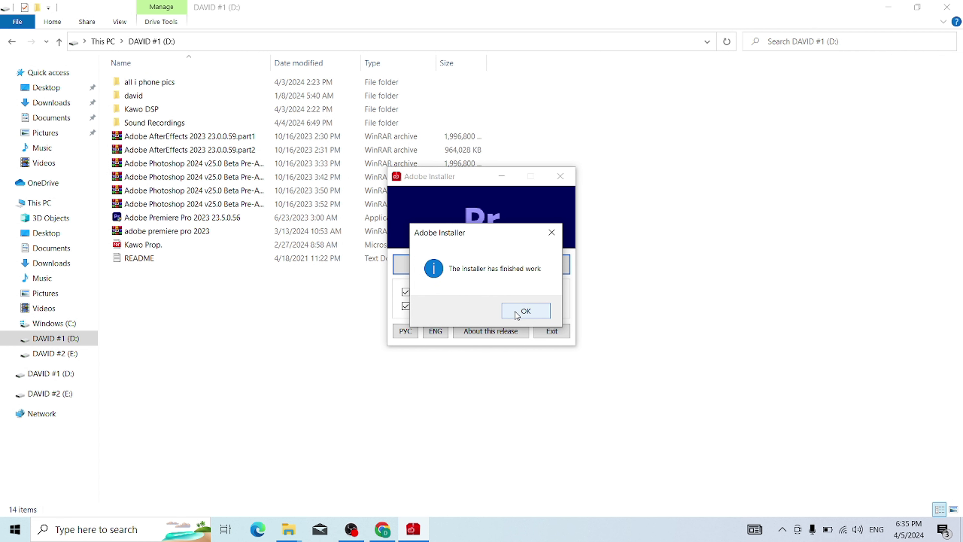
{"action": "left_click", "coordinate": [506, 312]}
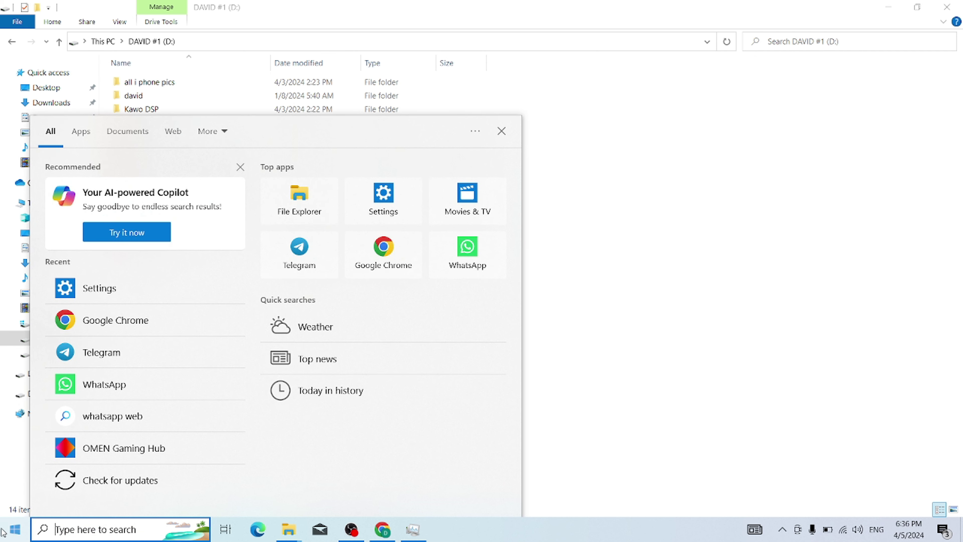
- Find Adobe Premiere Pro 2023 among the installed apps and pin it to Start
{"action": "left_click", "coordinate": [3, 532]}
{"action": "left_click", "coordinate": [3, 532]}
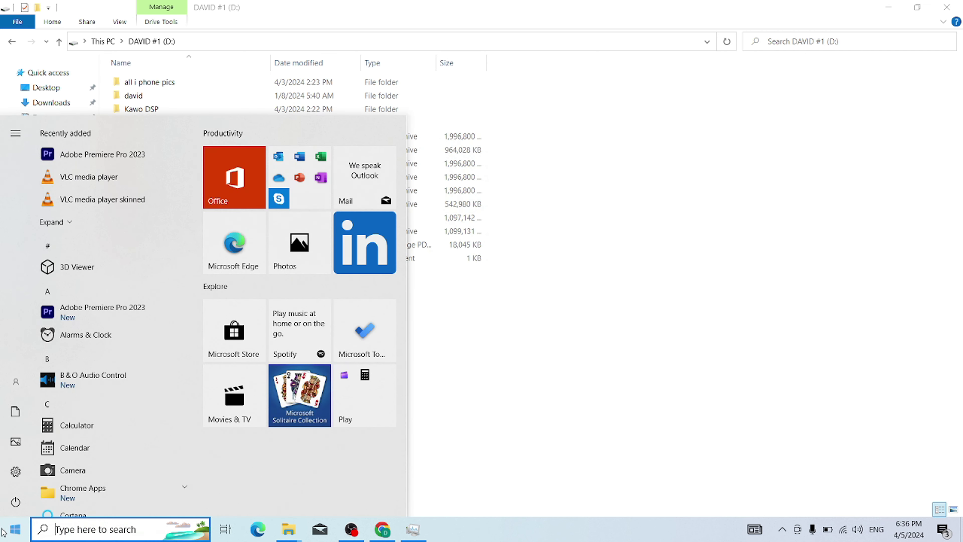
{"action": "left_click", "coordinate": [568, 412]}
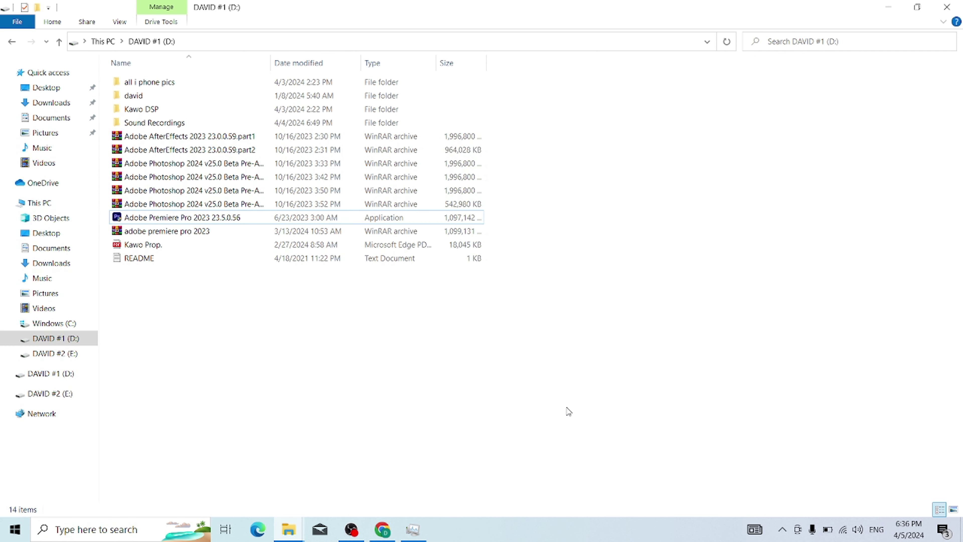
{"action": "left_click", "coordinate": [17, 536]}
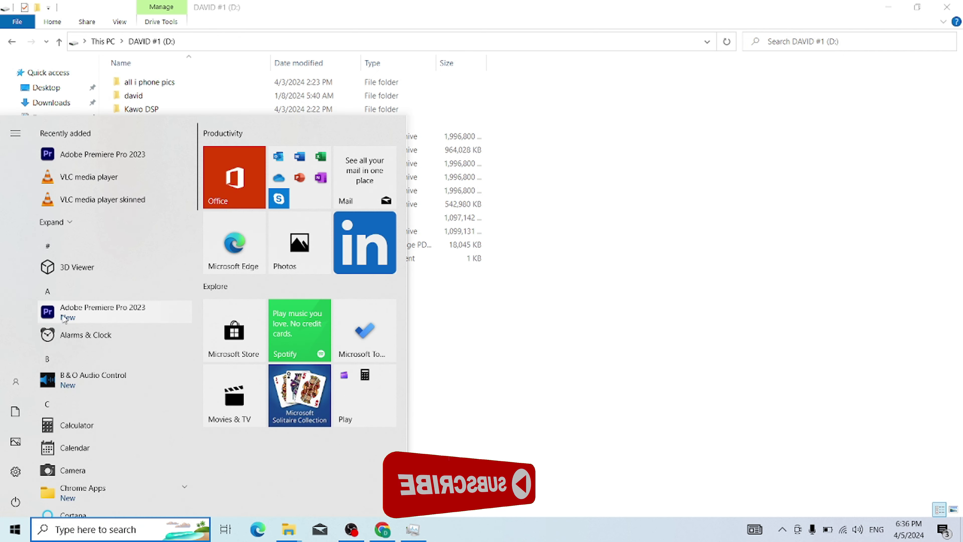
{"action": "right_click", "coordinate": [81, 309]}
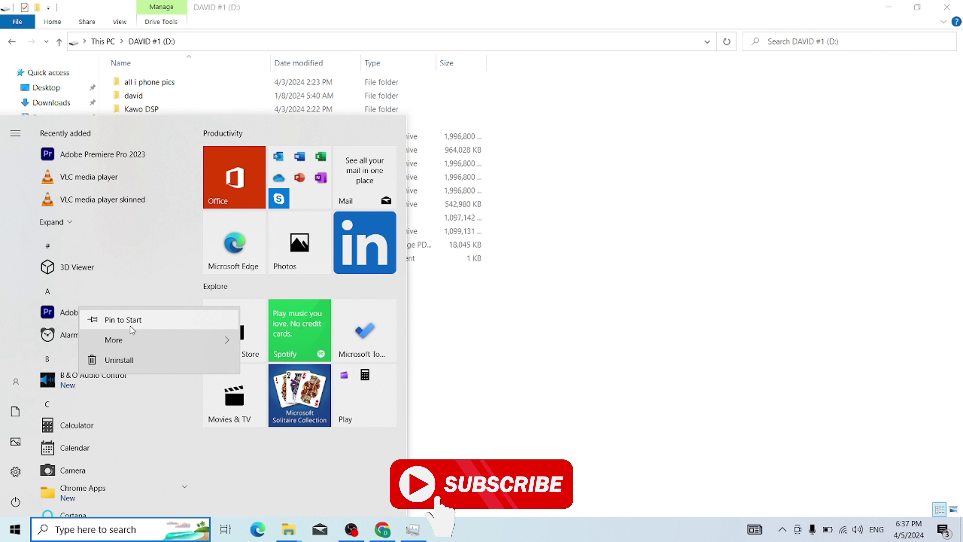
{"action": "left_click", "coordinate": [127, 326]}
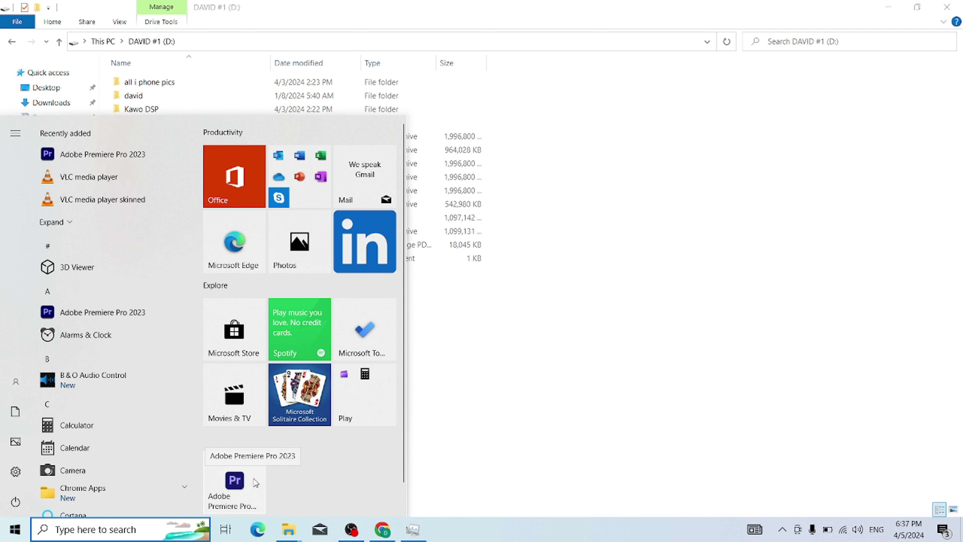
- Launch Adobe Premiere Pro 2023 from its pinned Start tile
{"action": "right_click", "coordinate": [250, 475]}
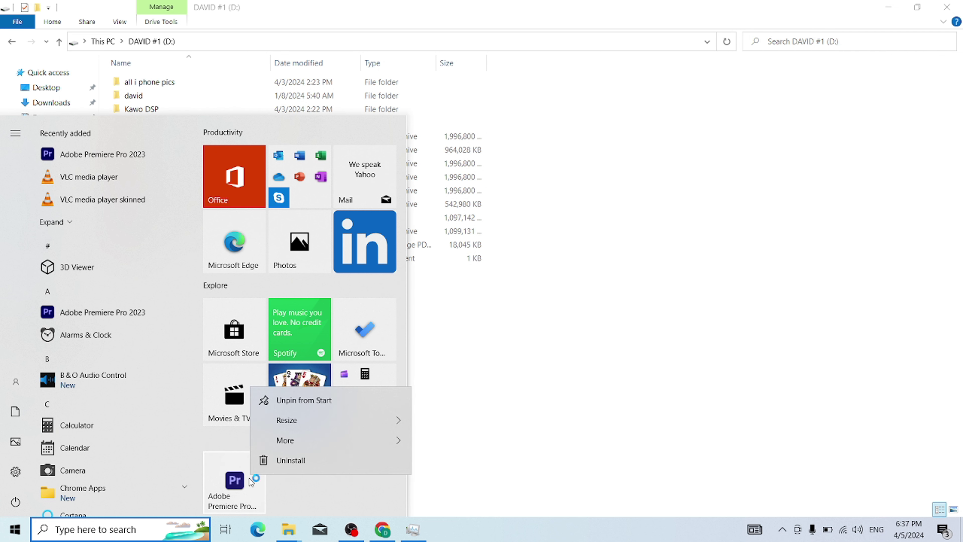
{"action": "left_click", "coordinate": [249, 479]}
{"action": "left_click", "coordinate": [235, 482]}
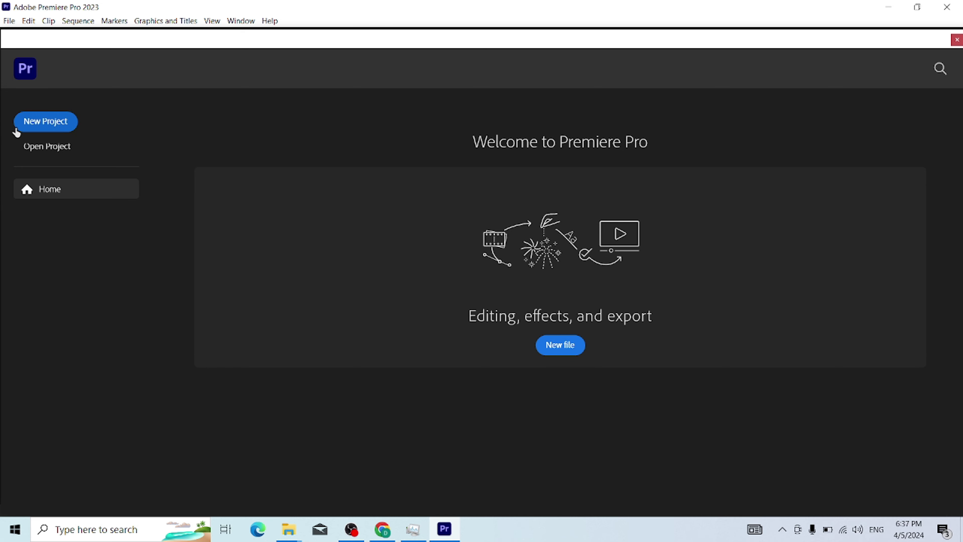
- Create a new Premiere Pro project named "new" in the default project location
{"action": "left_click", "coordinate": [17, 130]}
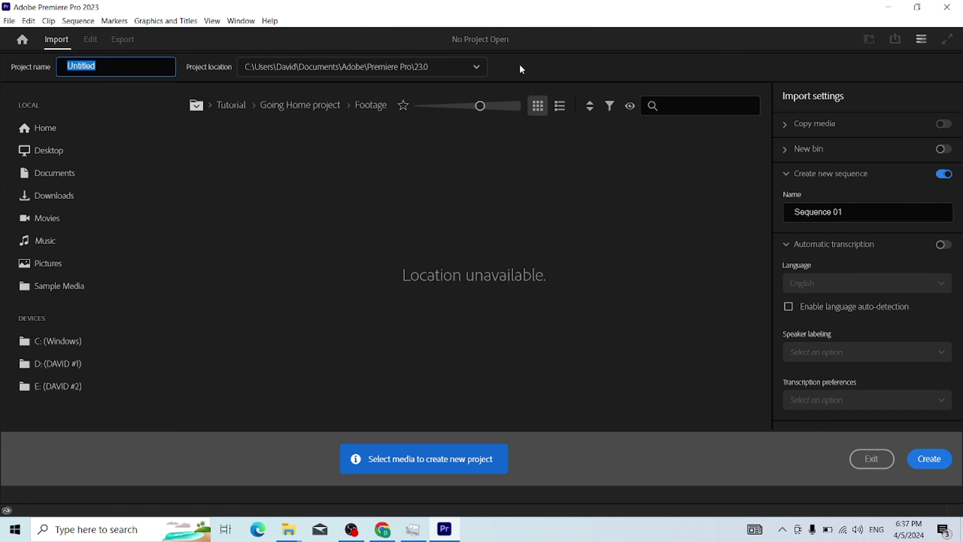
{"action": "type", "text": "new"}
{"action": "left_click", "coordinate": [930, 457]}
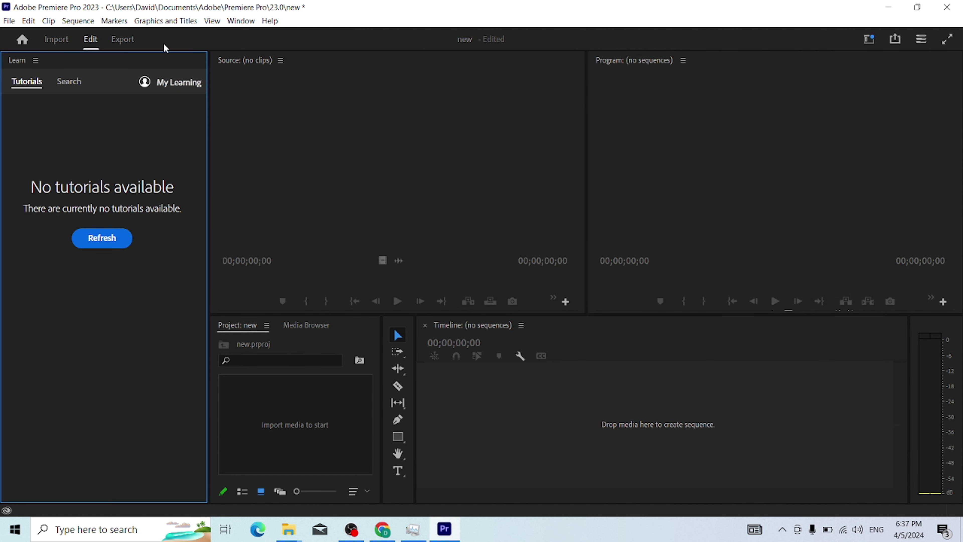
- Narrow the Learn panel to widen the Source monitor, and make the Project and Timeline panels taller
{"action": "left_click_drag", "start_coordinate": [208, 113], "coordinate": [70, 99]}
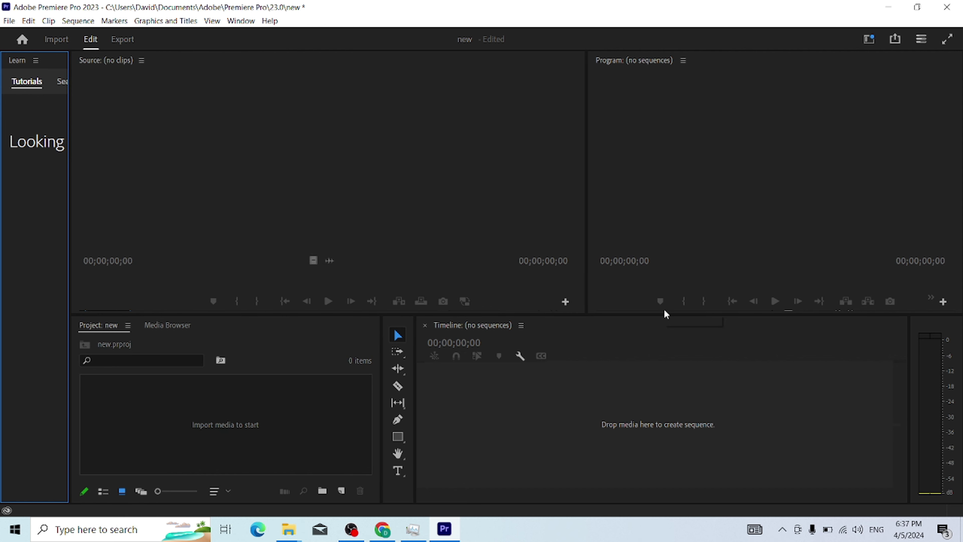
{"action": "left_click_drag", "start_coordinate": [440, 316], "coordinate": [421, 288]}
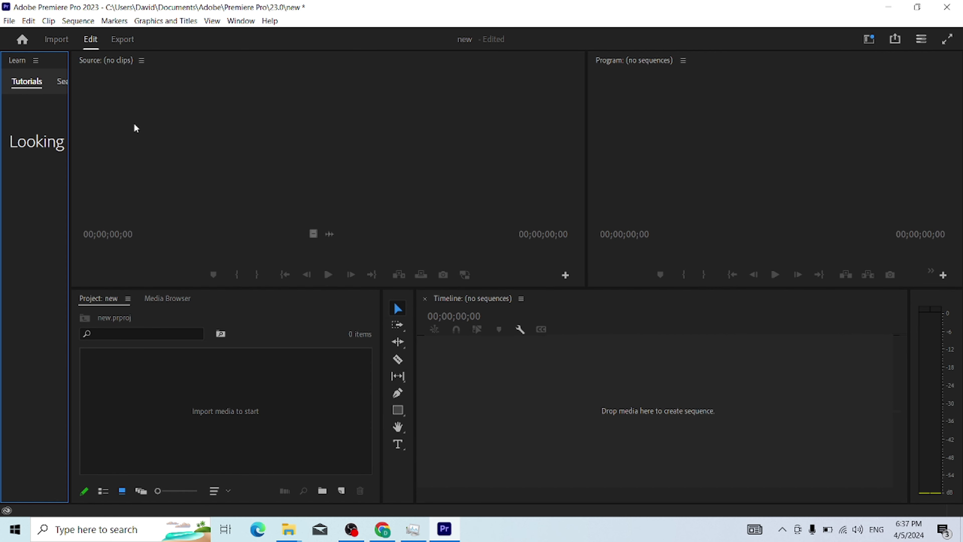